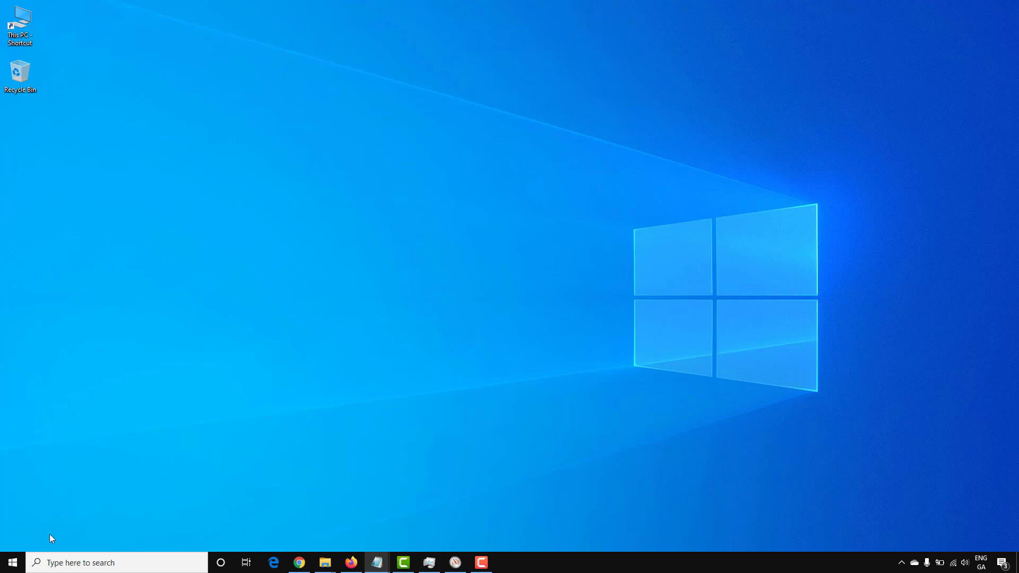
Restore the wj32 Empty Standby List page and save EmptyStandbyList.exe to disk
click(356, 565)
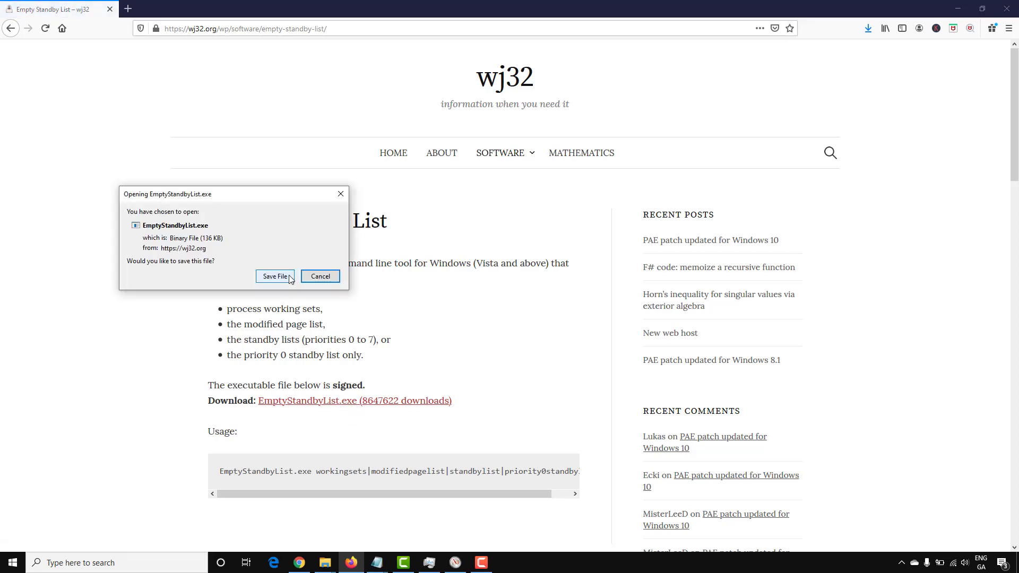
click(275, 276)
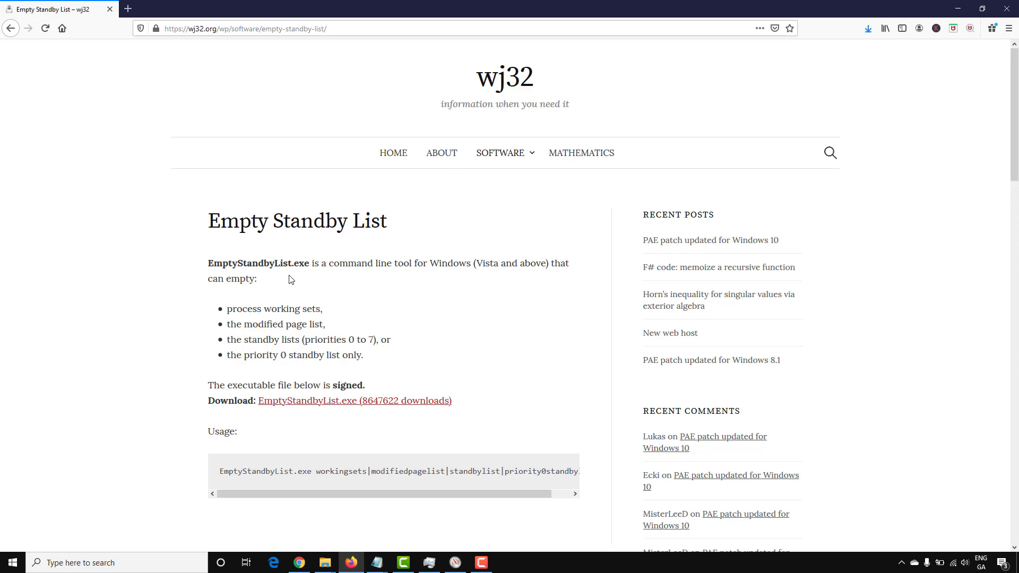
Minimize Firefox and launch Task Manager to view Memory performance: 5.9/7.9 GB used, 2.0 GB available
click(958, 9)
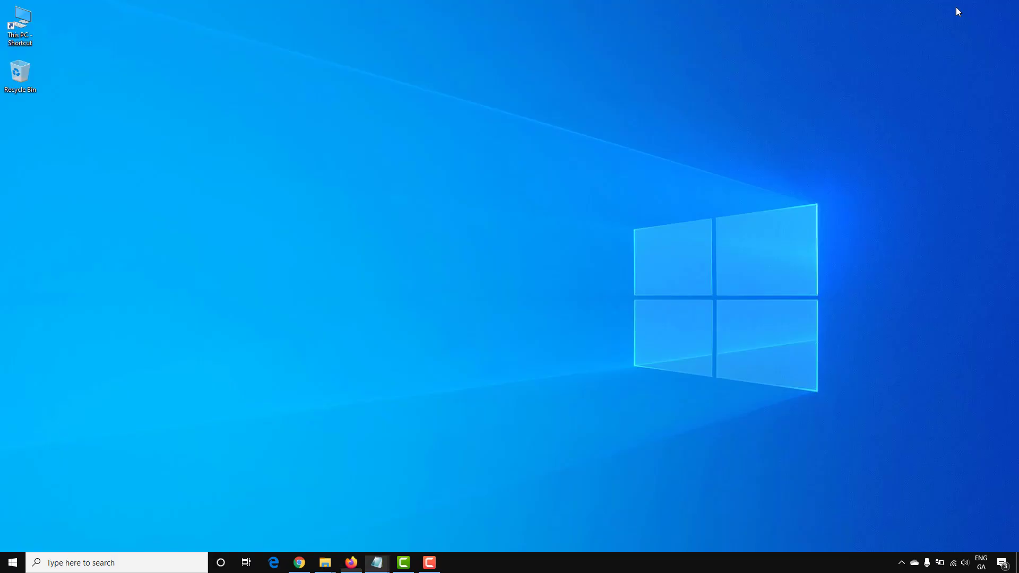
right_click(498, 561)
click(526, 507)
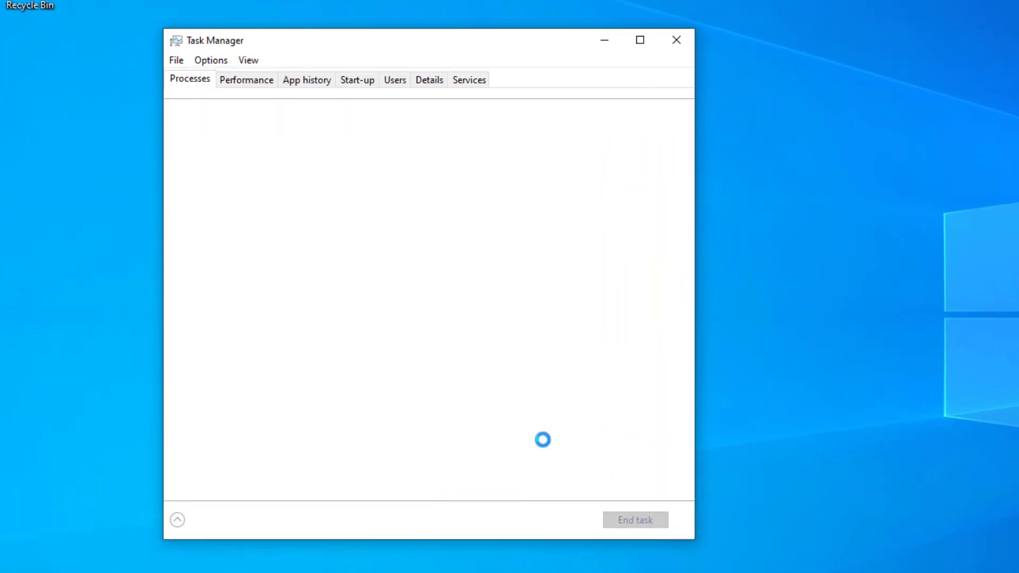
click(267, 75)
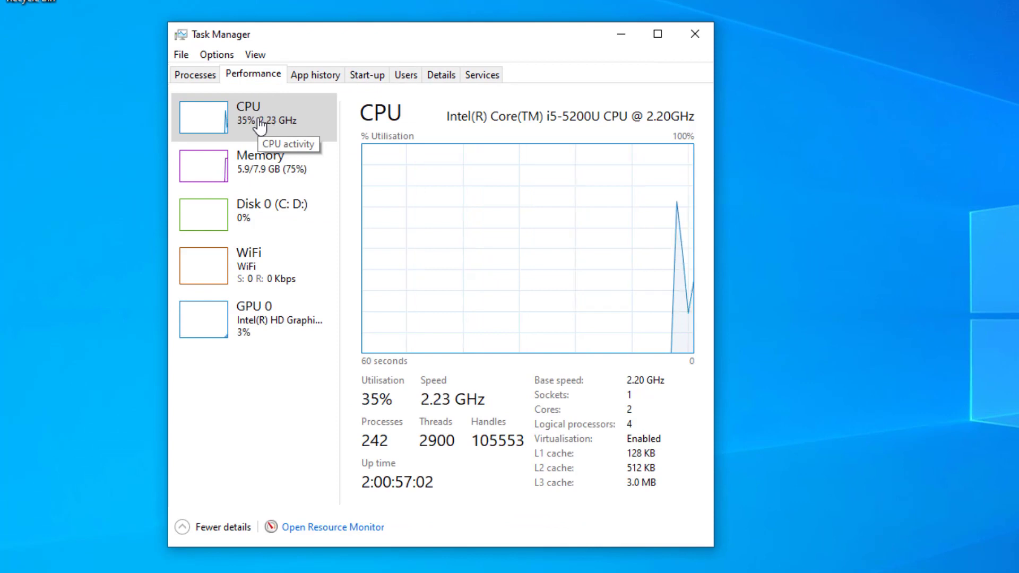
click(279, 150)
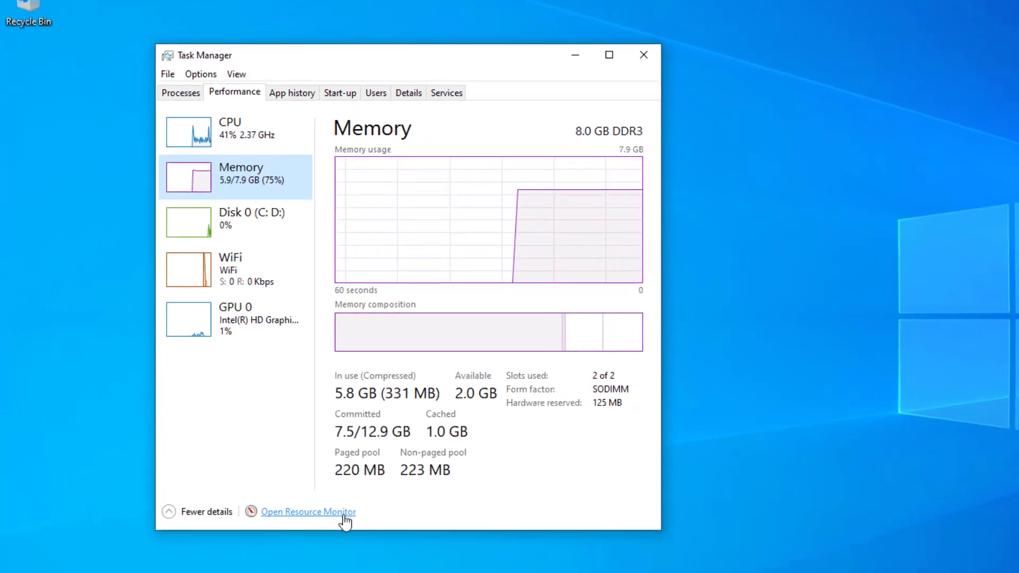
Open Resource Monitor's memory breakdown showing 1016 MB standby and 1039 MB free
click(318, 489)
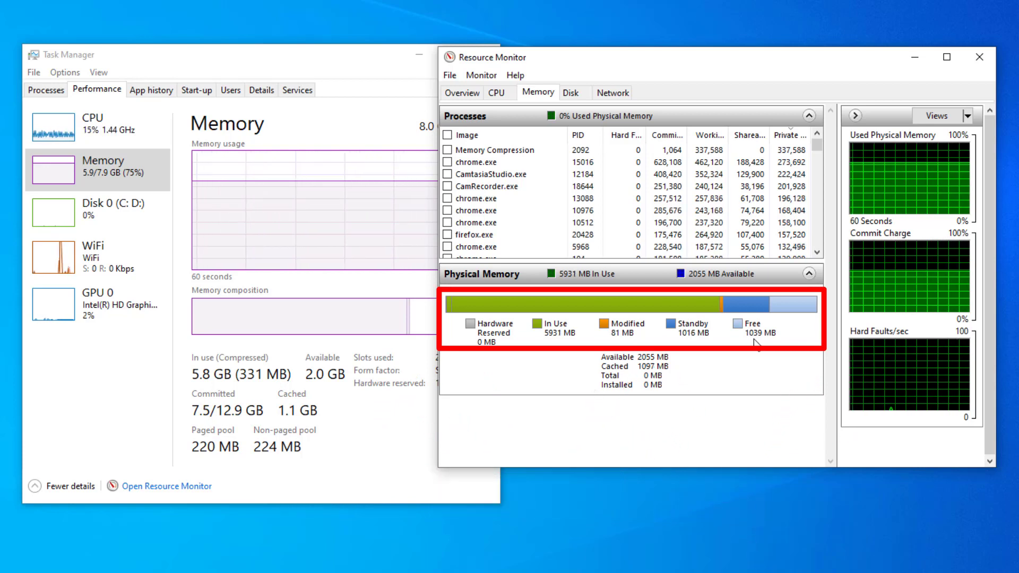
Minimize Resource Monitor and Task Manager, then open the C:\EmptyStandbyList folder
click(915, 57)
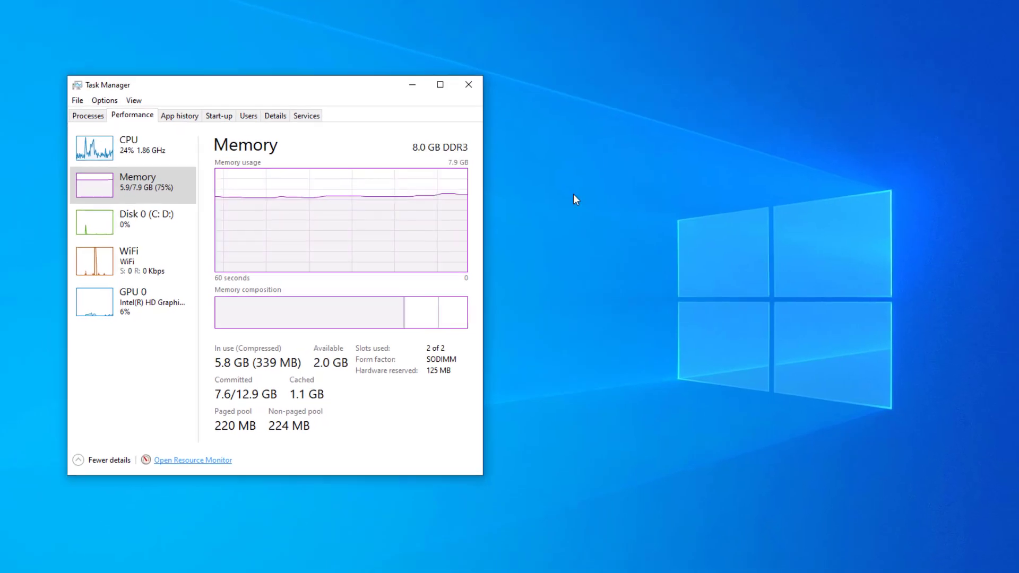
click(408, 105)
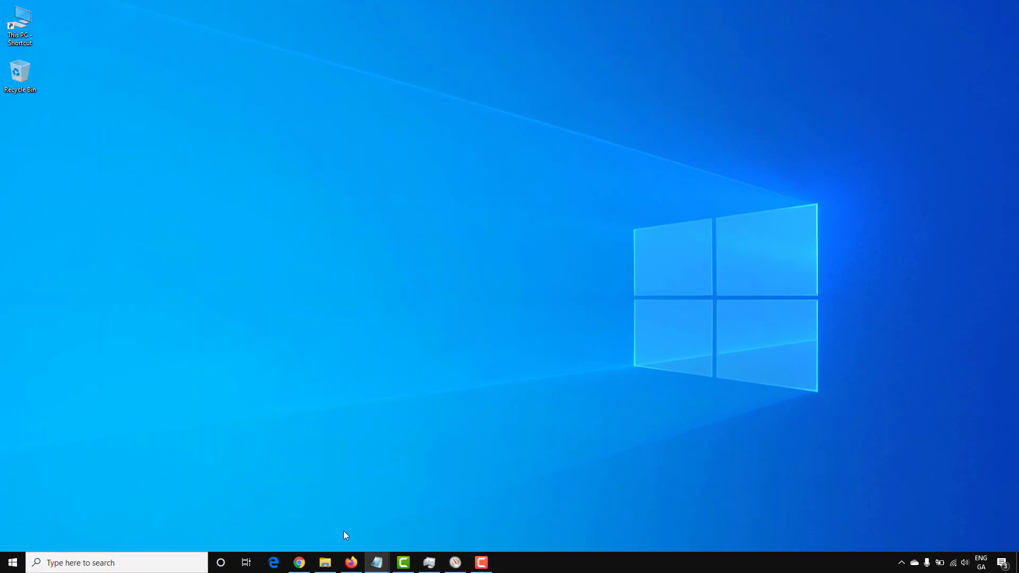
click(325, 563)
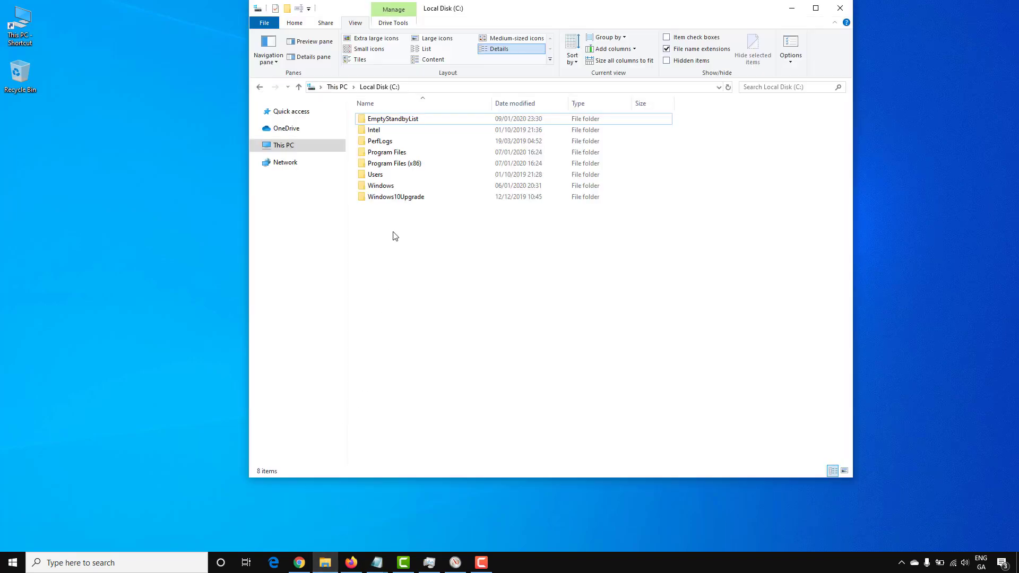
click(425, 119)
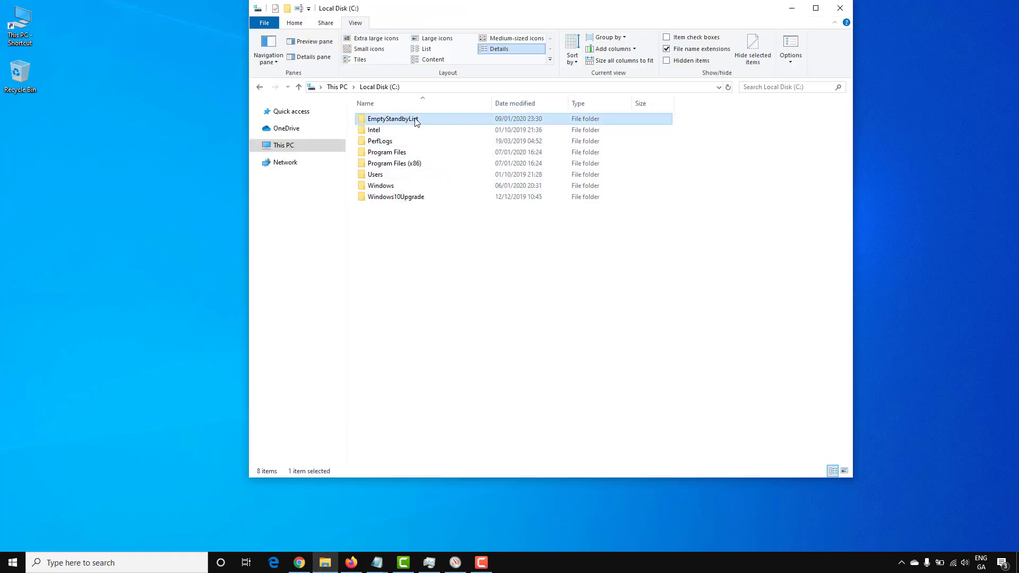
double_click(423, 122)
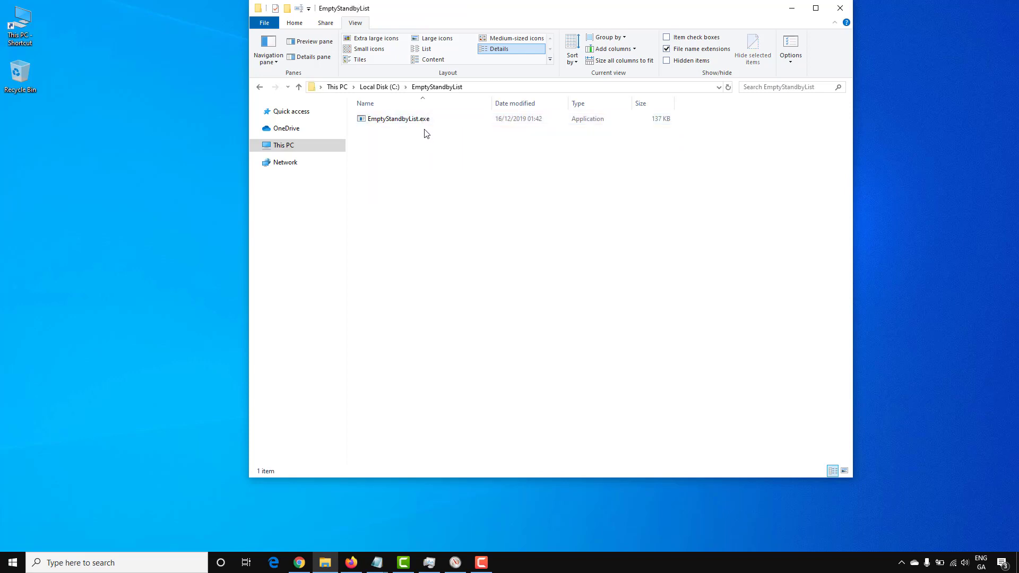
Set EmptyStandbyList.exe to always run as administrator via Compatibility, then close Explorer
click(425, 120)
right_click(425, 119)
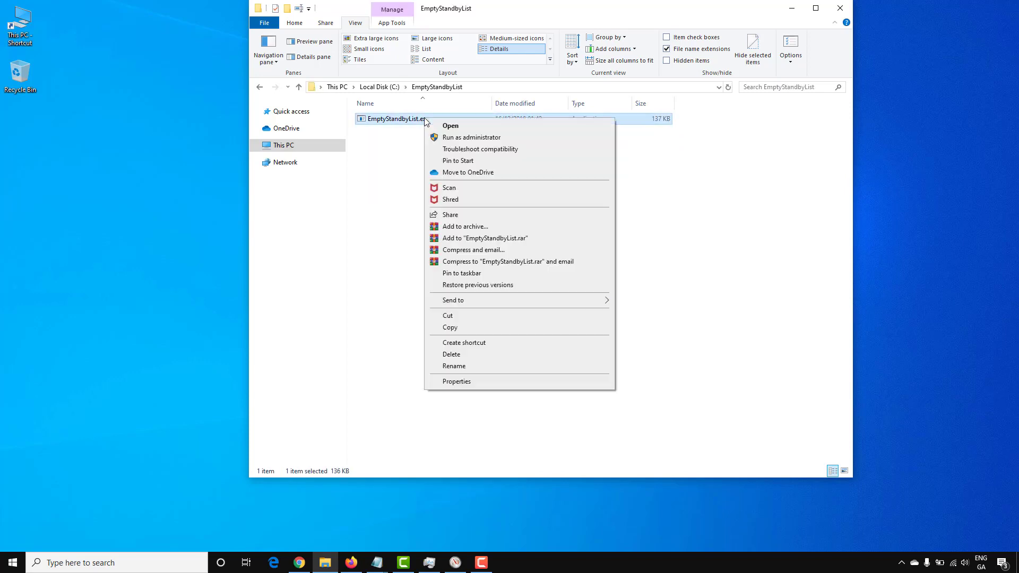
click(474, 380)
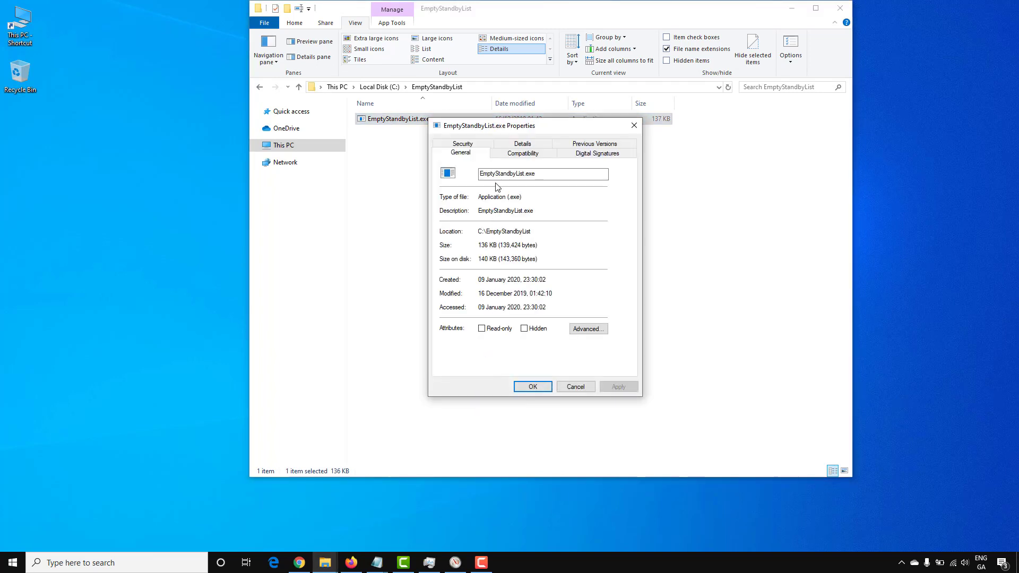
click(500, 157)
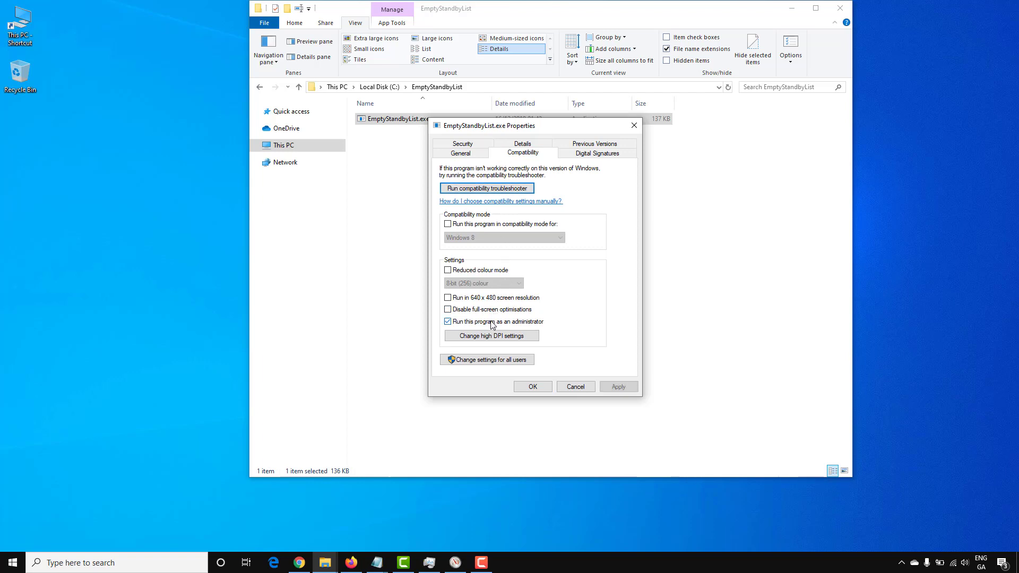
click(520, 386)
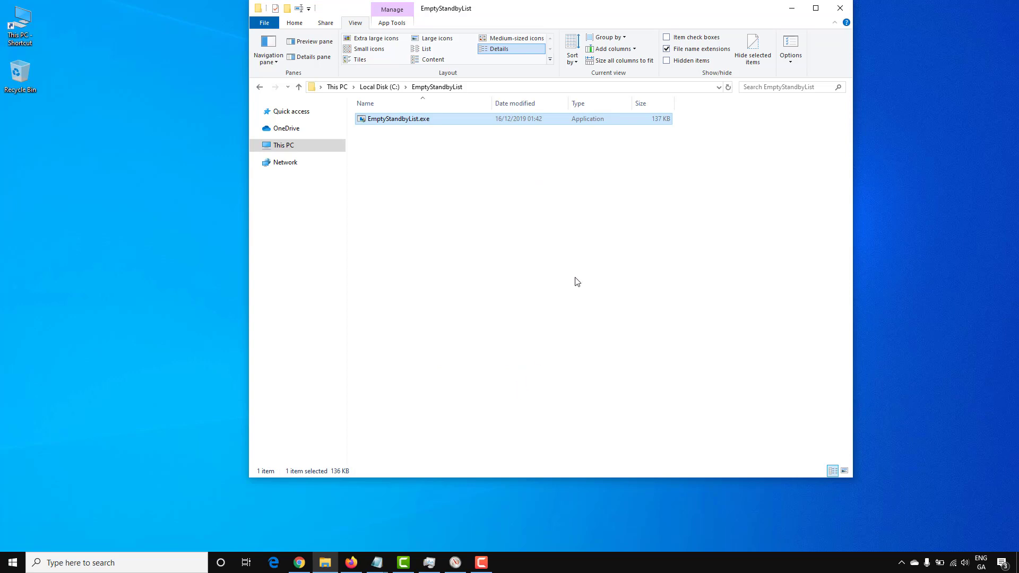
click(841, 8)
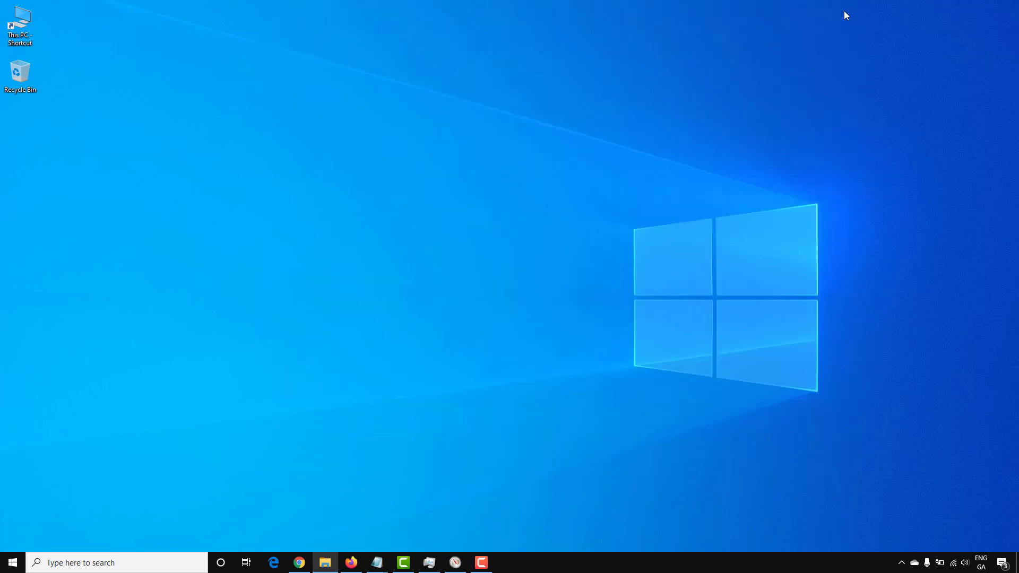
Launch Task Scheduler from a Start search for 'task scheduler' and open the library's context menu
click(12, 563)
text(task )
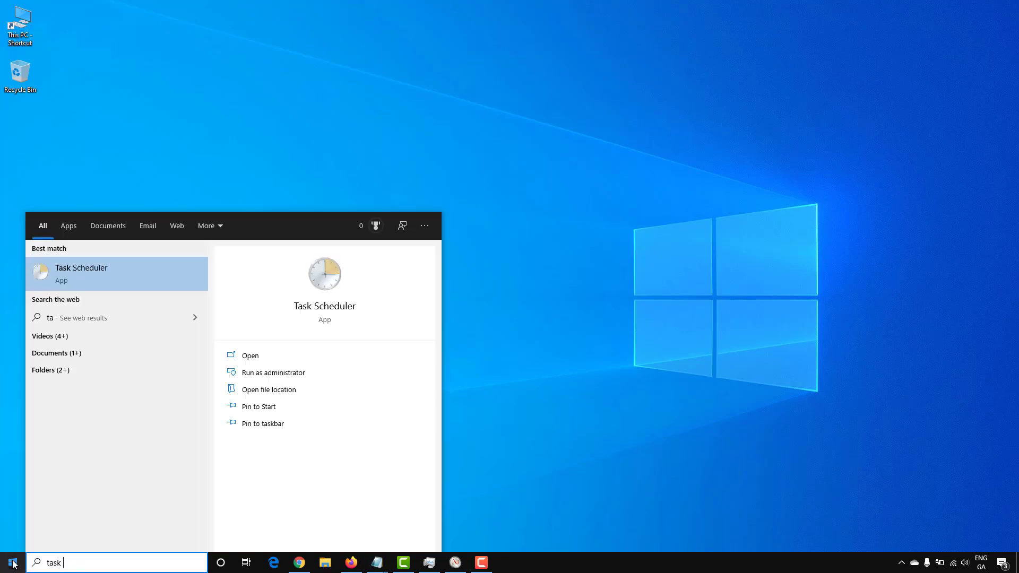
text(scheduler)
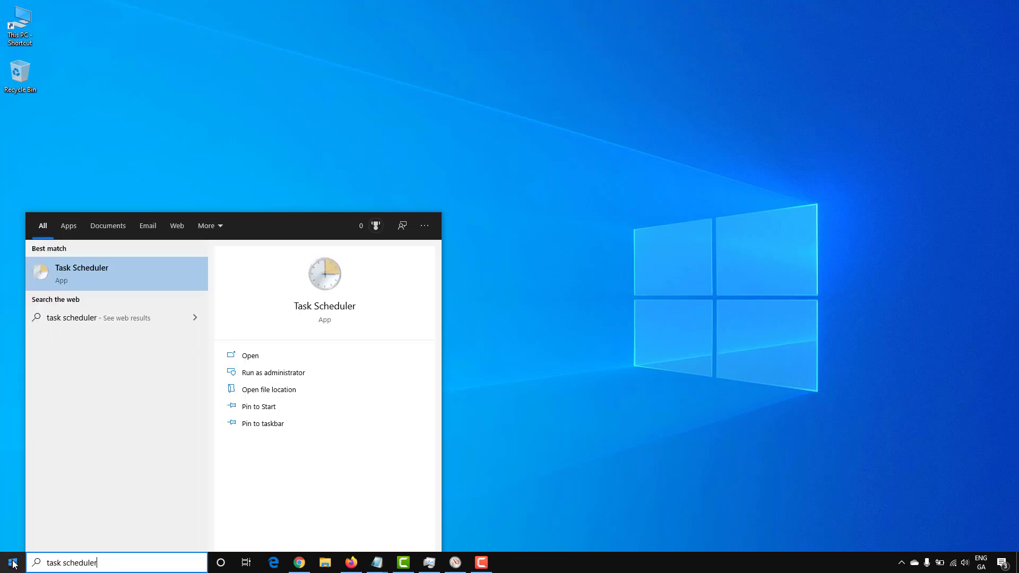
click(119, 273)
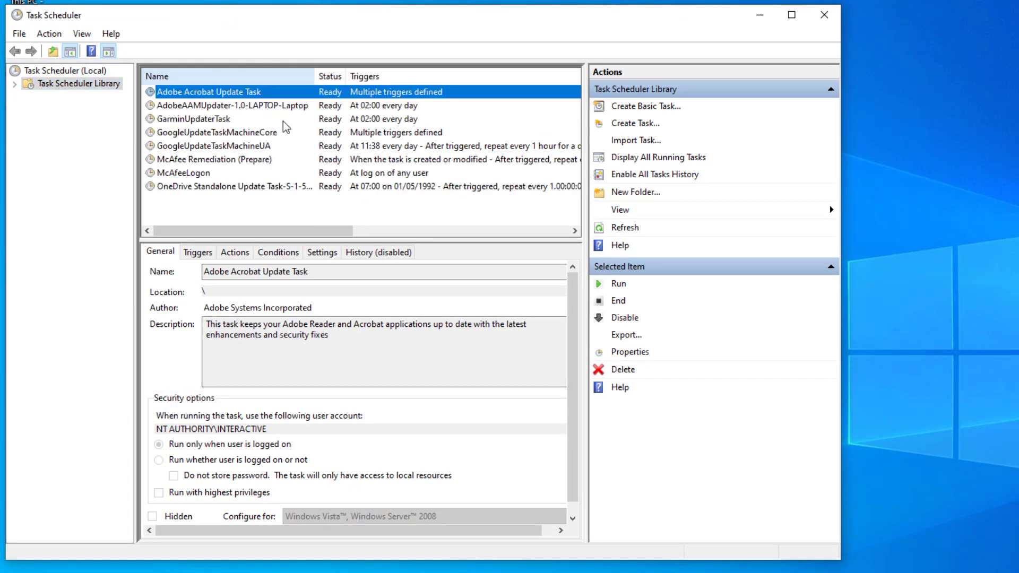
right_click(192, 209)
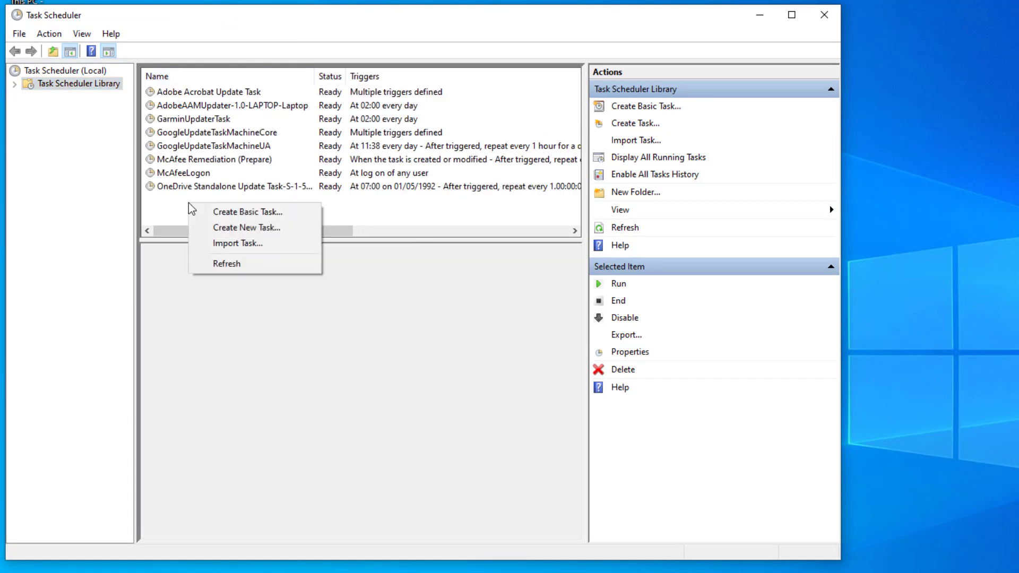
Create a new task named 'Empty Standby List' and list all accounts in the advanced user search
click(230, 228)
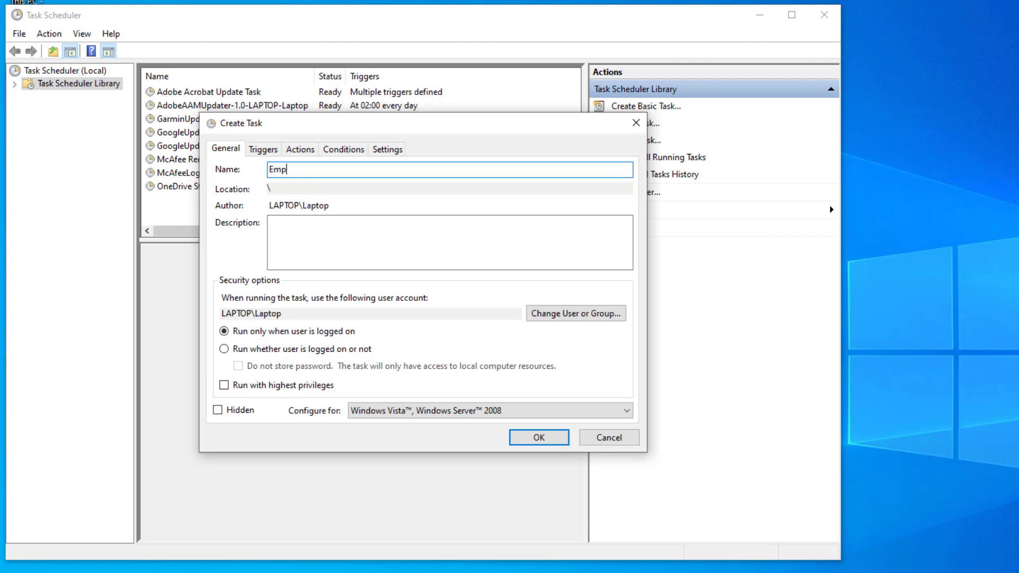
text(Empty Standby List)
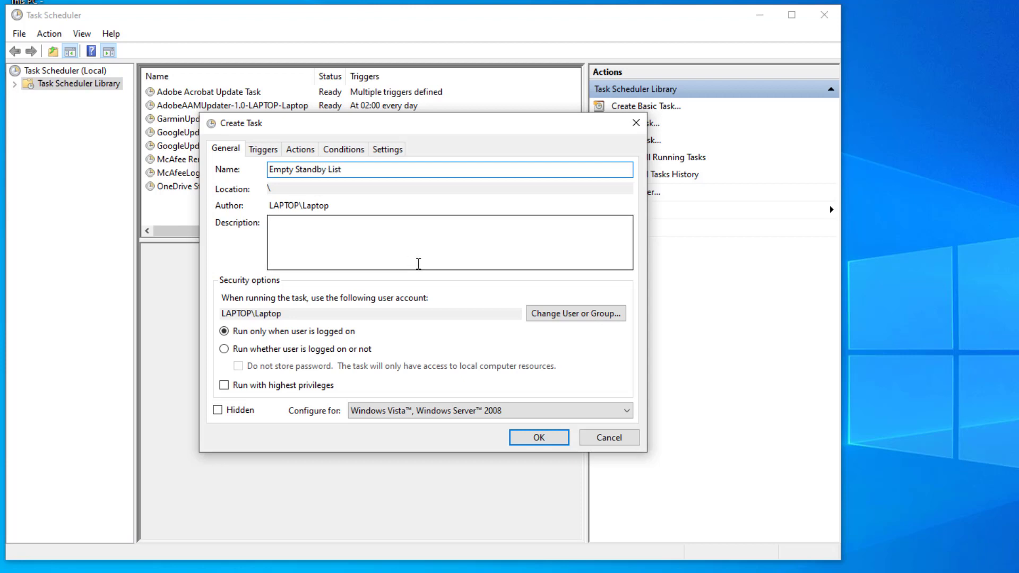
click(539, 317)
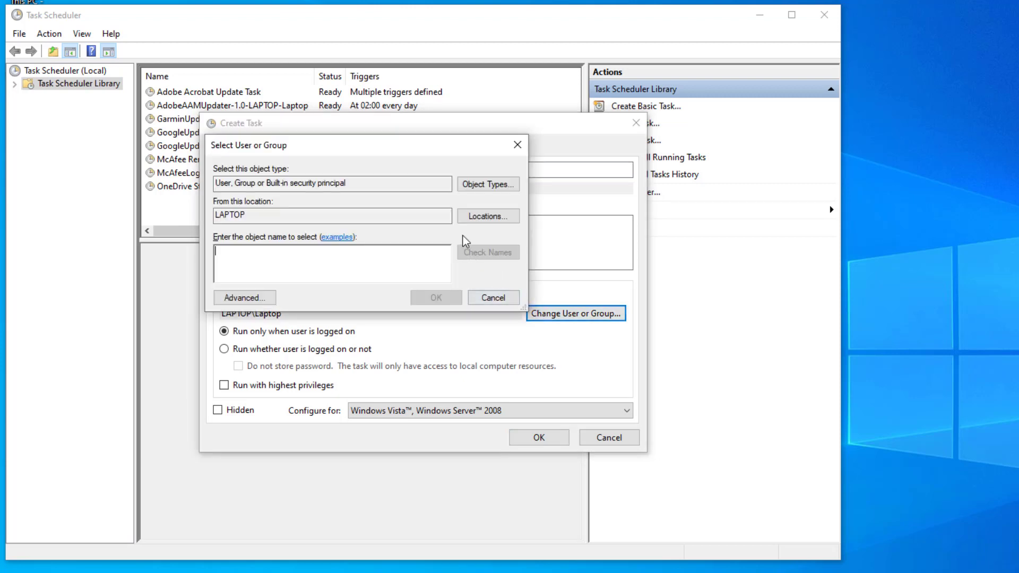
click(272, 300)
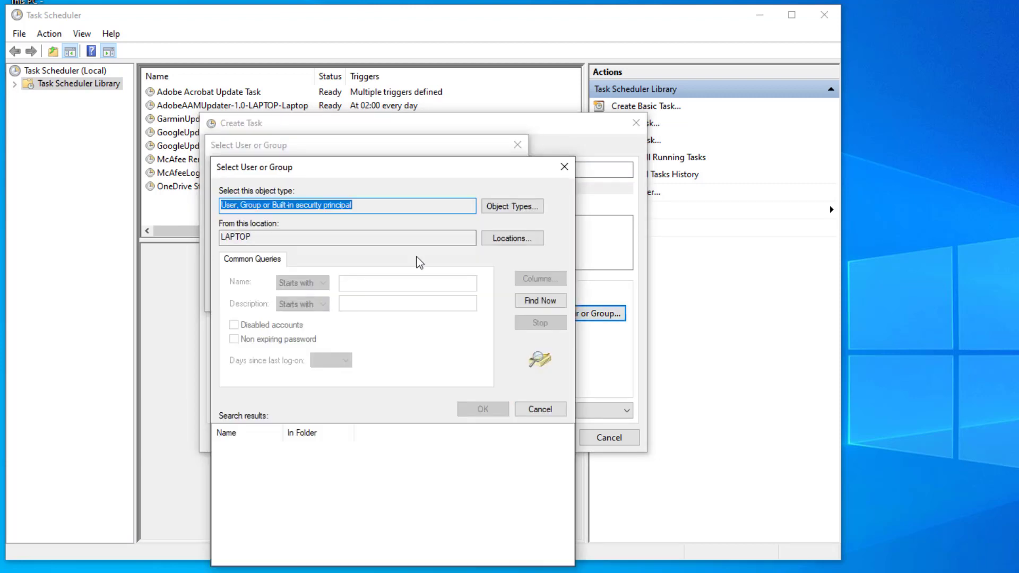
click(520, 300)
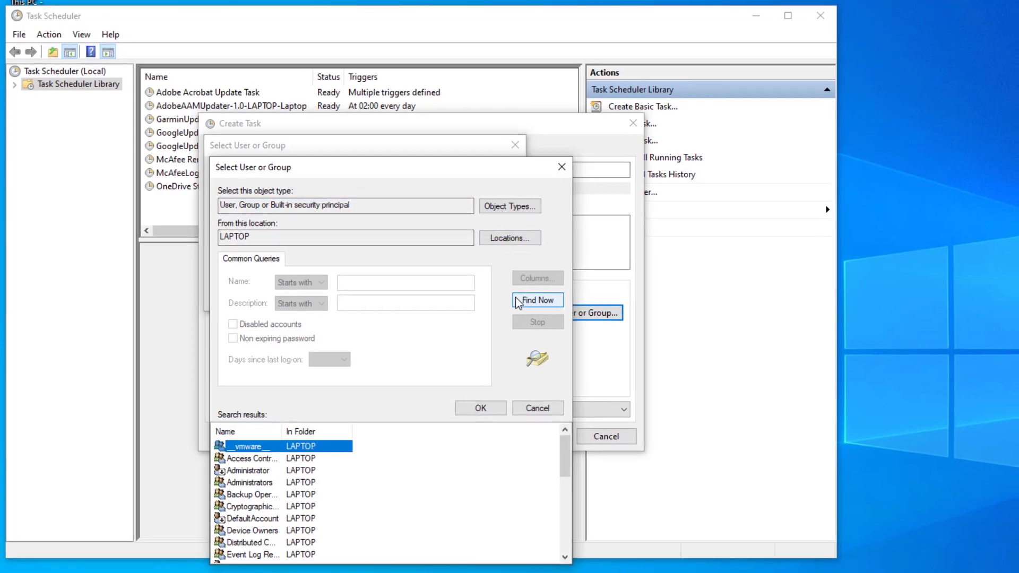
Choose SYSTEM as the task's account and enable Run with highest privileges
click(283, 472)
scroll(283, 474, down, 4)
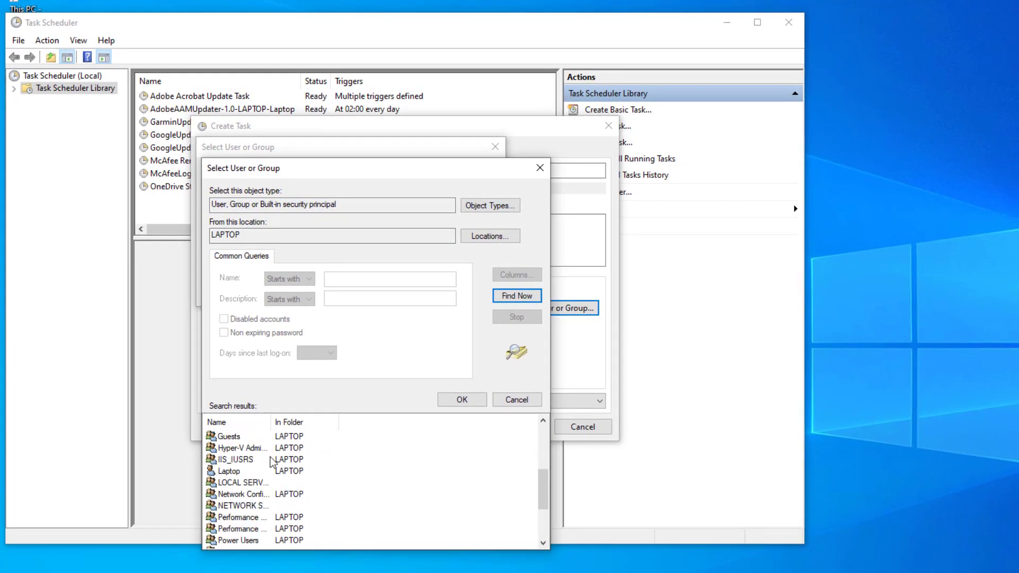
scroll(272, 462, down, 3)
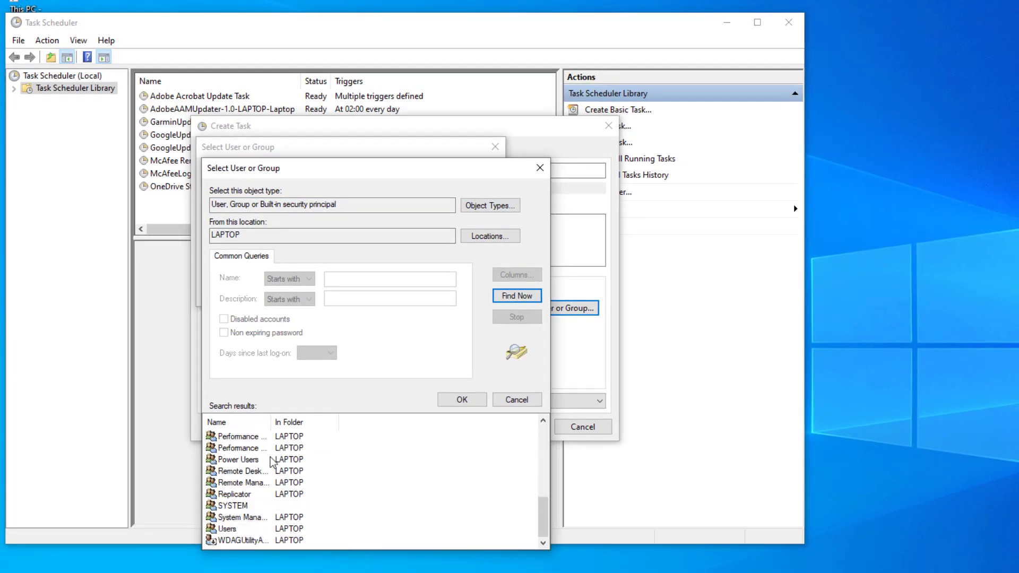
double_click(259, 506)
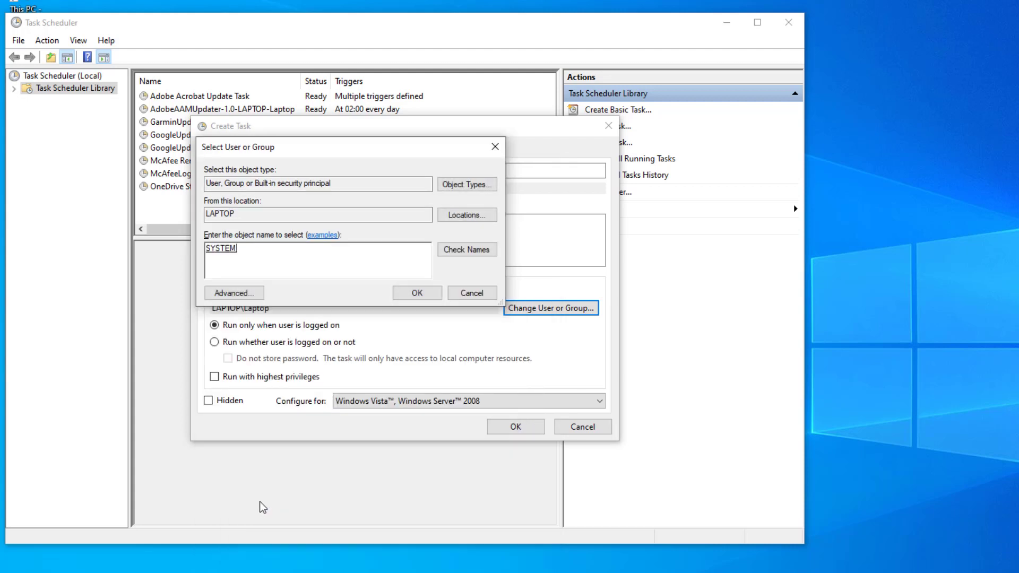
click(404, 298)
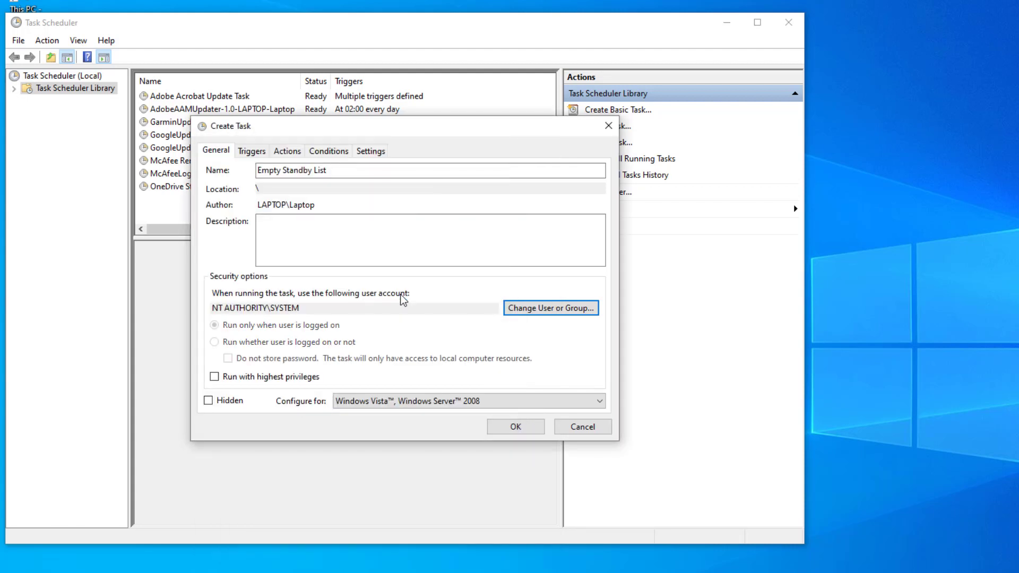
click(301, 378)
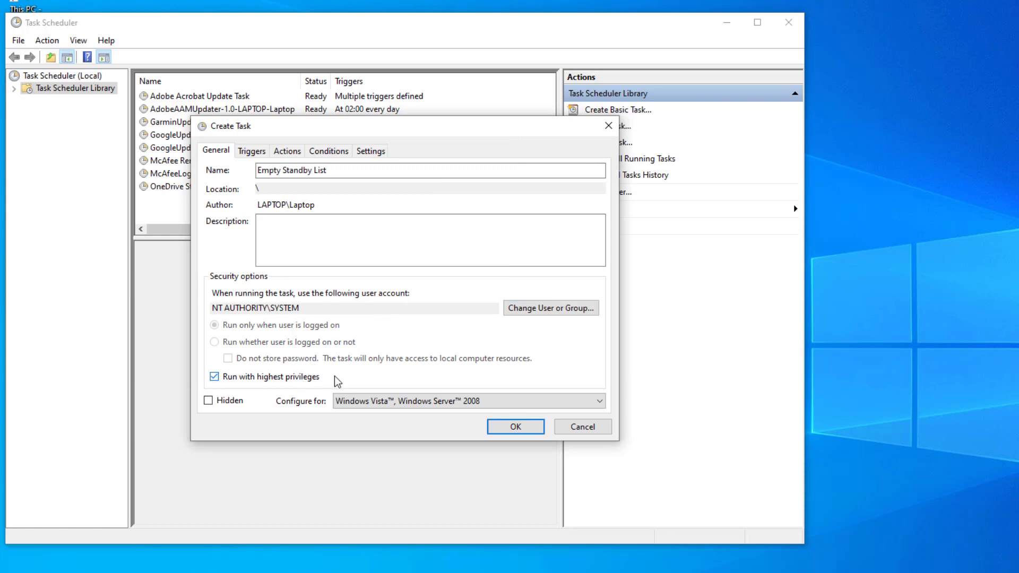
Add a one-time trigger repeating the task every 5 minutes for a duration of Indefinitely
click(254, 154)
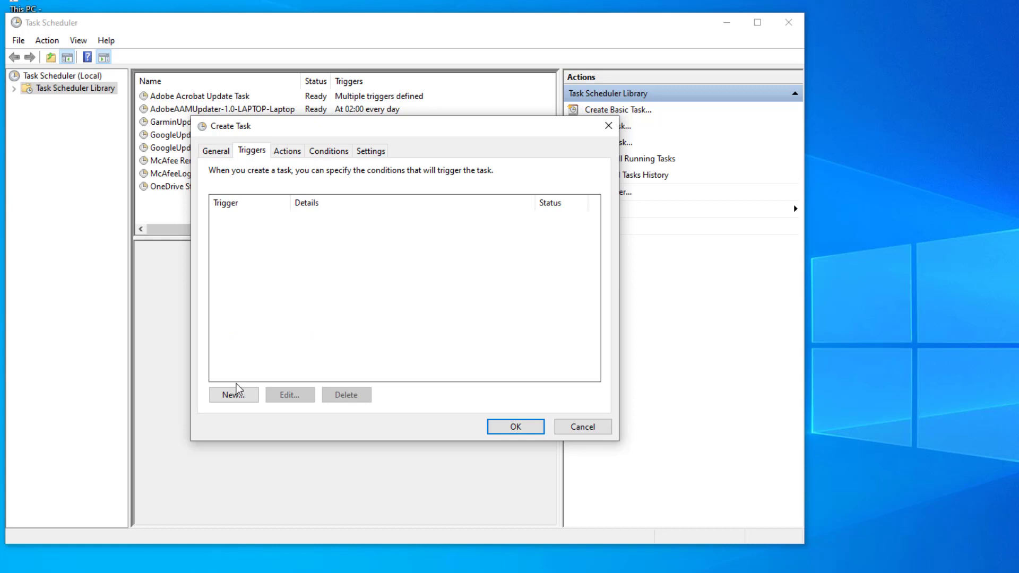
click(246, 399)
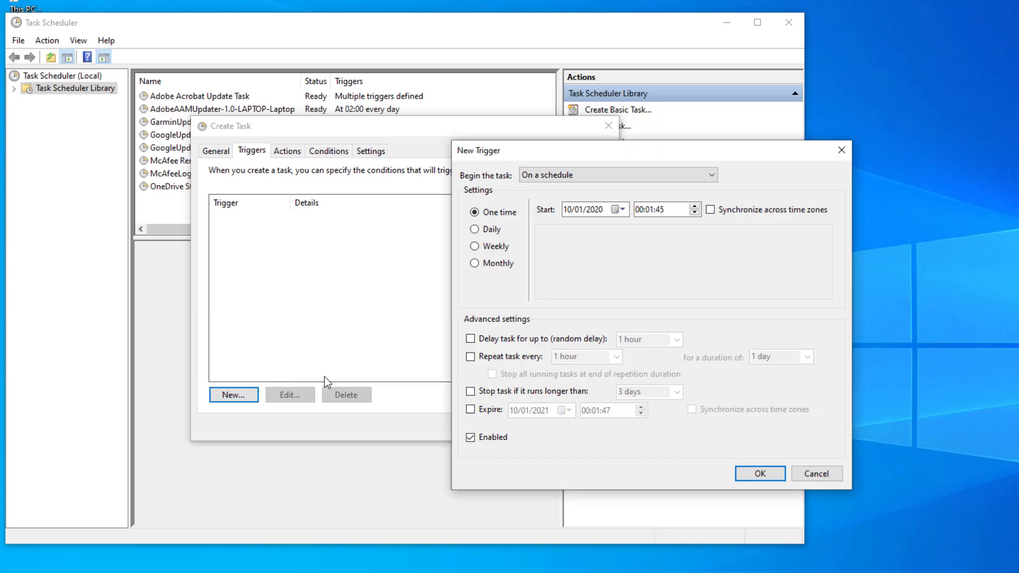
click(503, 358)
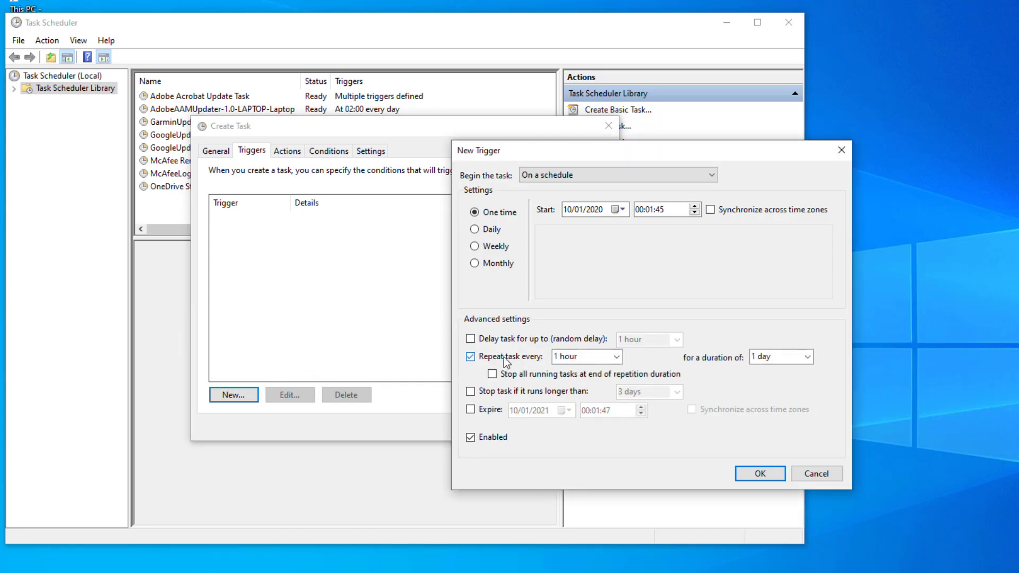
click(616, 356)
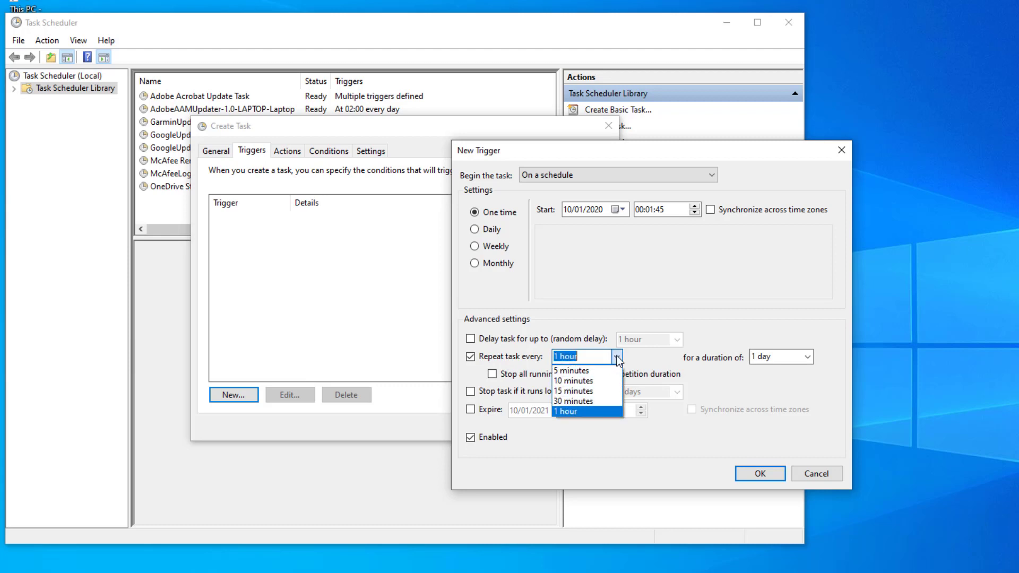
key(Escape)
click(611, 371)
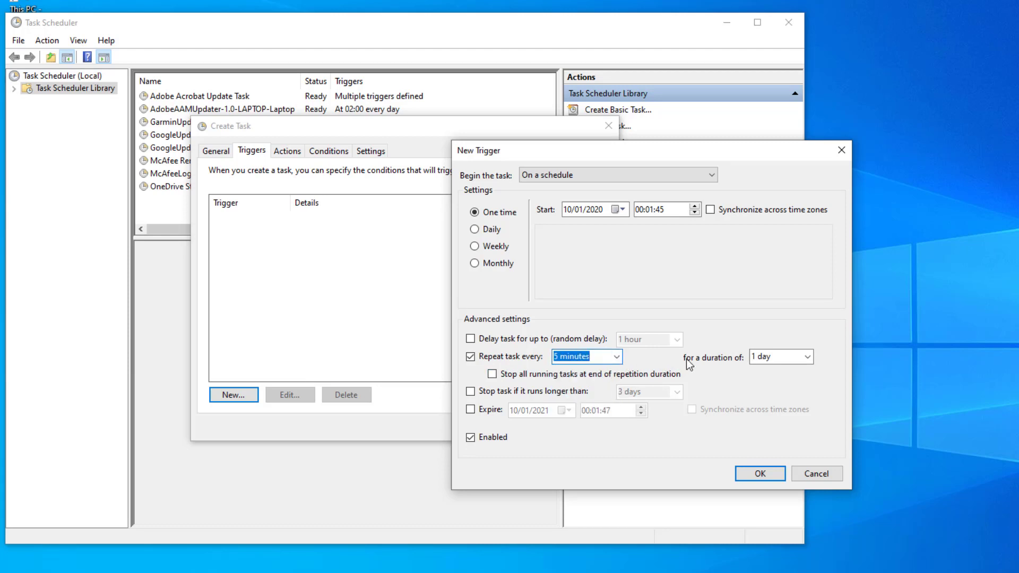
click(807, 358)
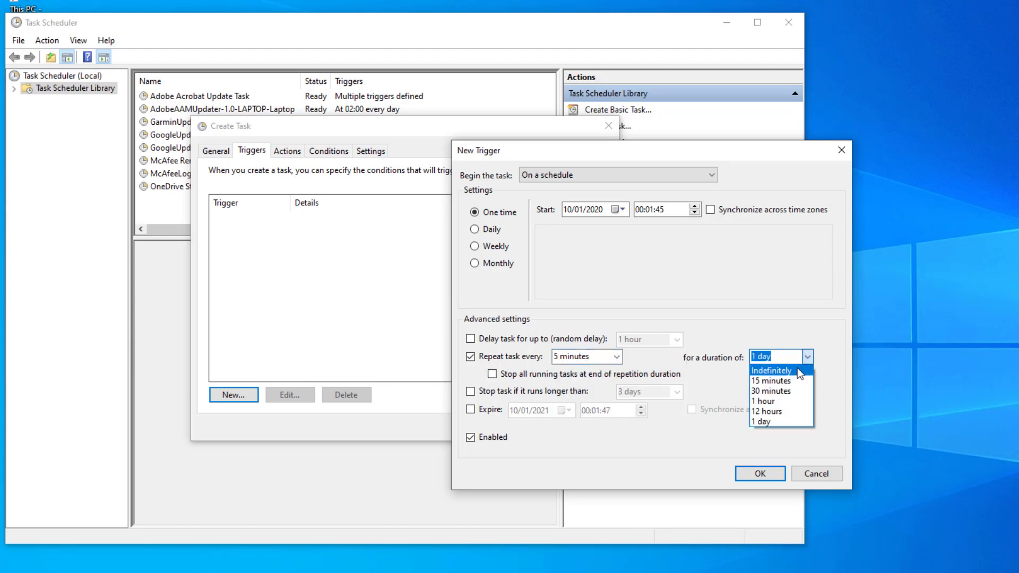
click(797, 372)
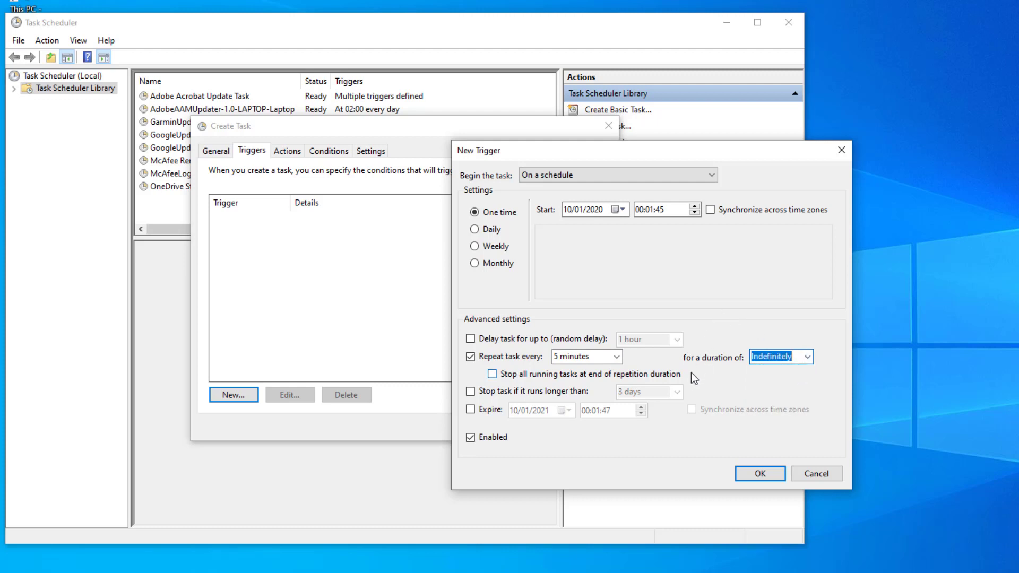
click(760, 474)
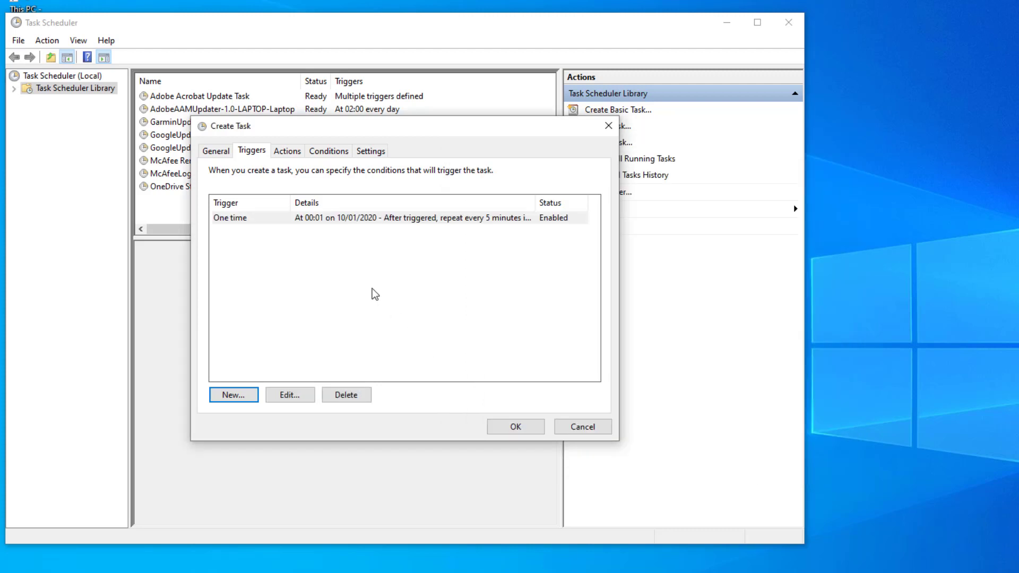
Add a Start a program action for C:\EmptyStandbyList\EmptyStandbyList.exe
click(287, 153)
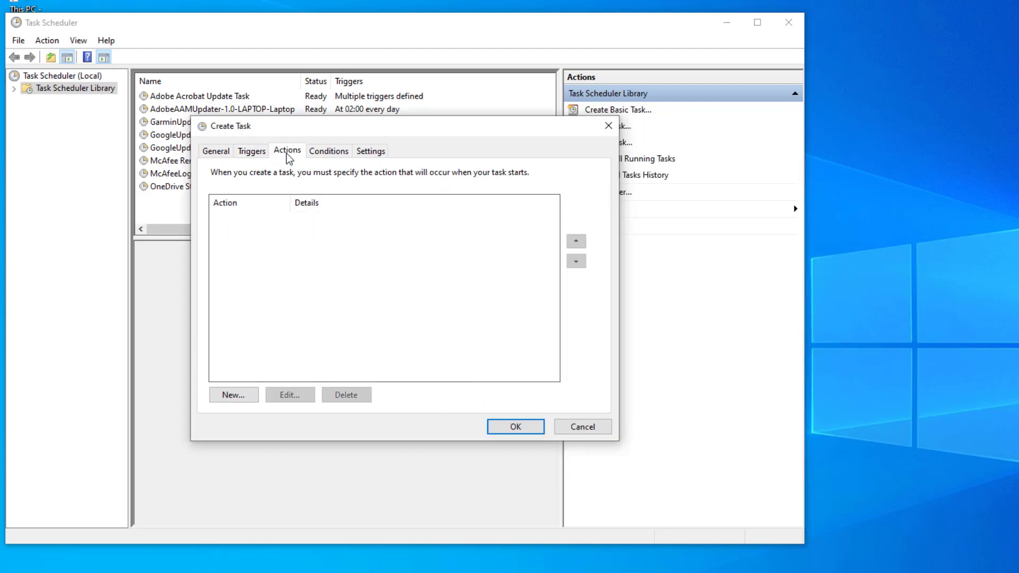
click(245, 395)
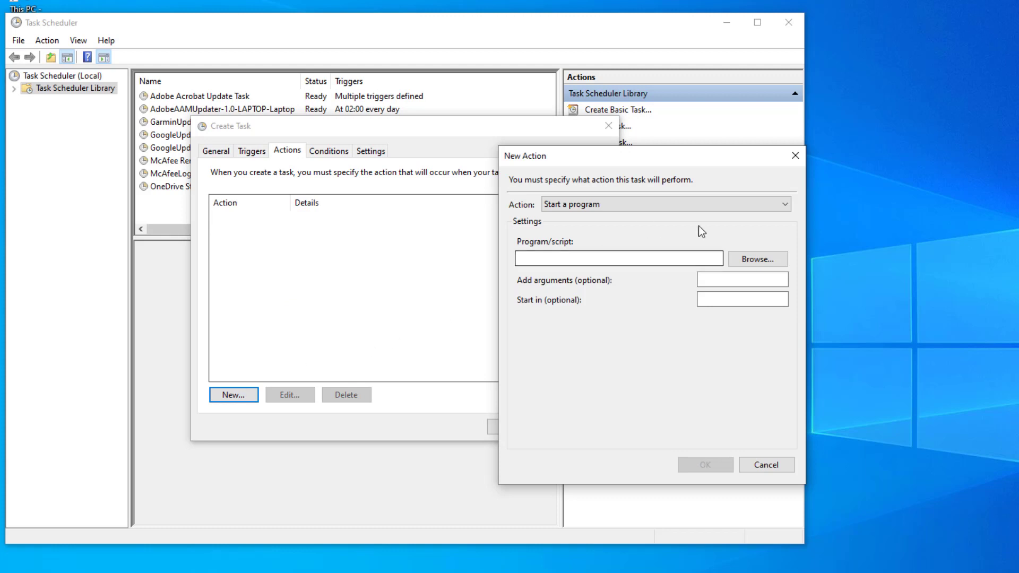
click(738, 260)
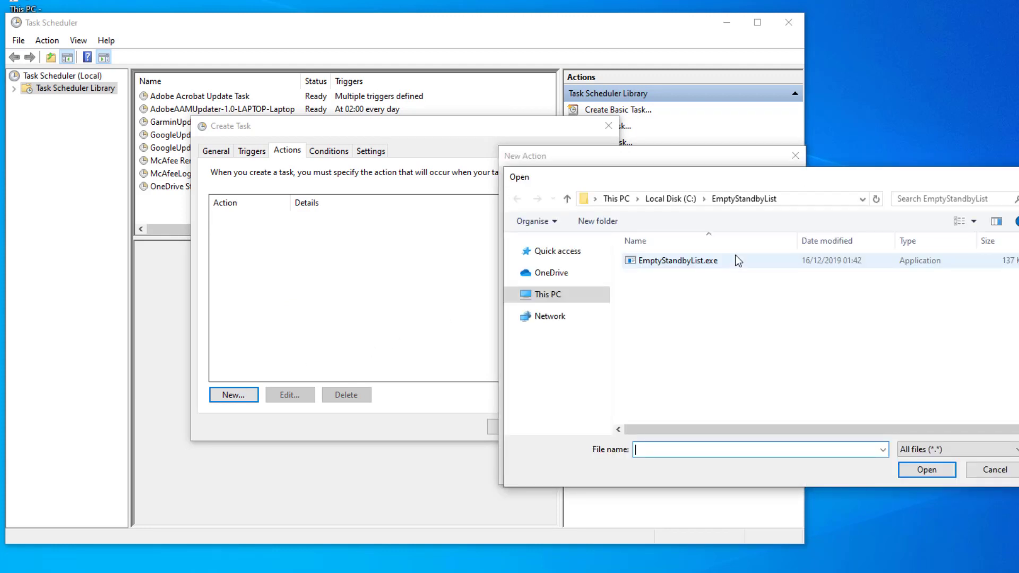
double_click(701, 260)
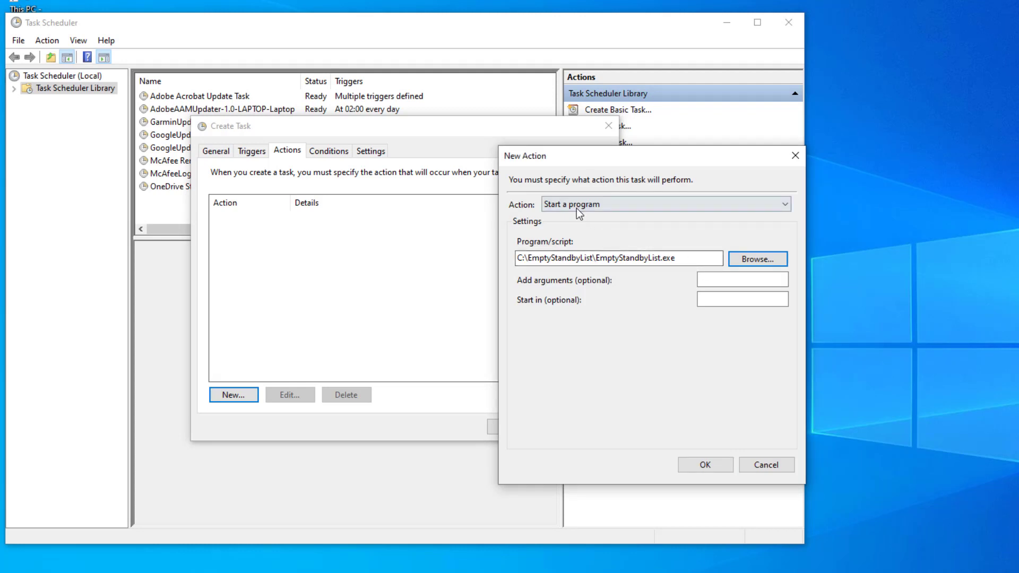
click(696, 465)
Check the Triggers and General settings, then save the Empty Standby List task
click(261, 154)
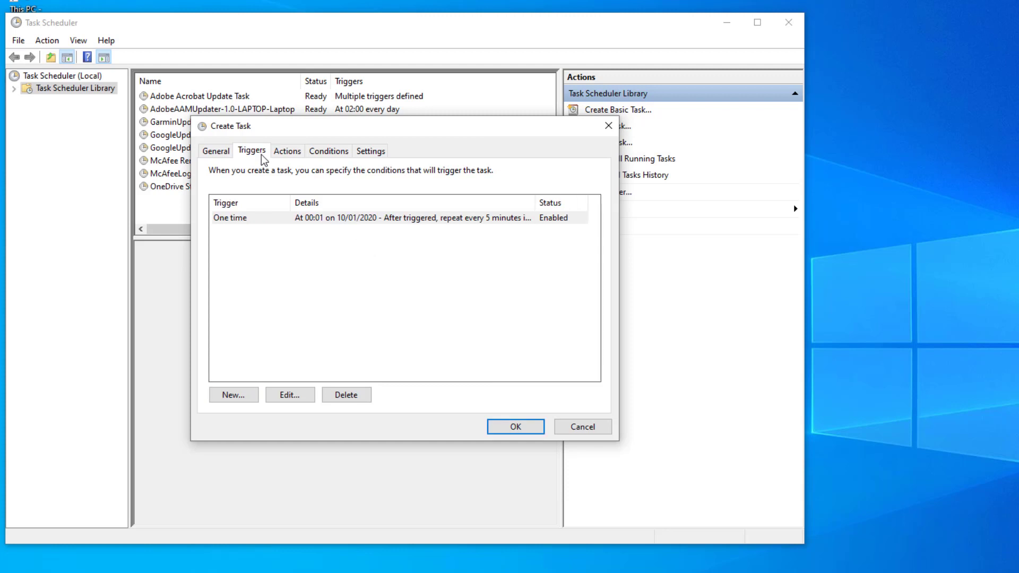
click(216, 151)
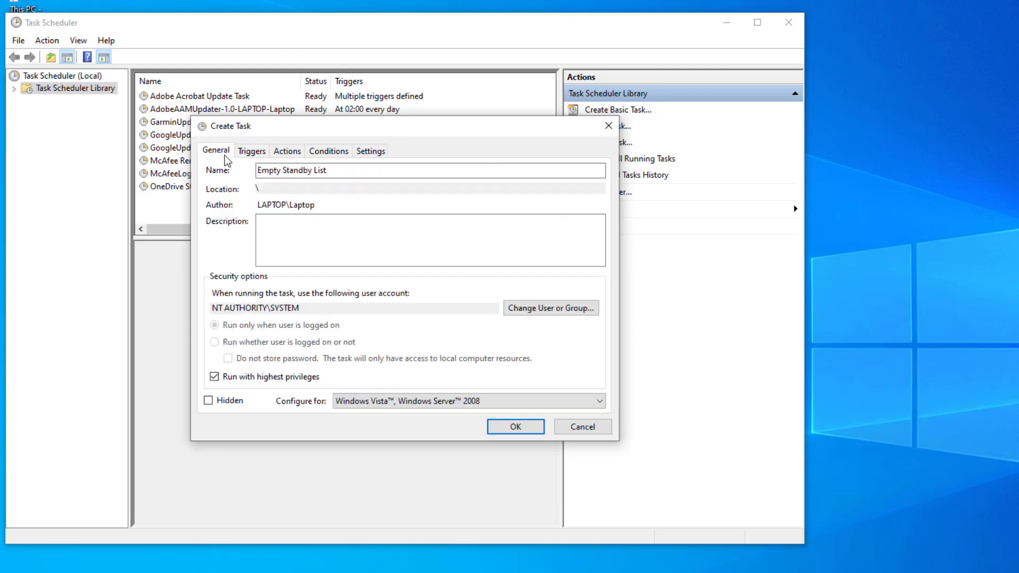
click(507, 427)
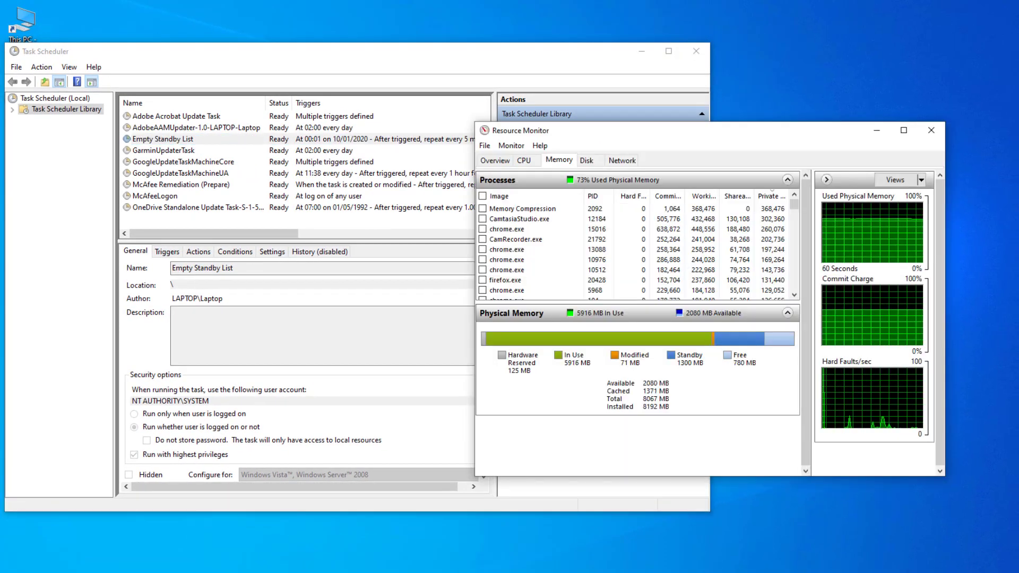
Drag Resource Monitor aside and open the Empty Standby List task's context menu
drag(601, 140, 787, 96)
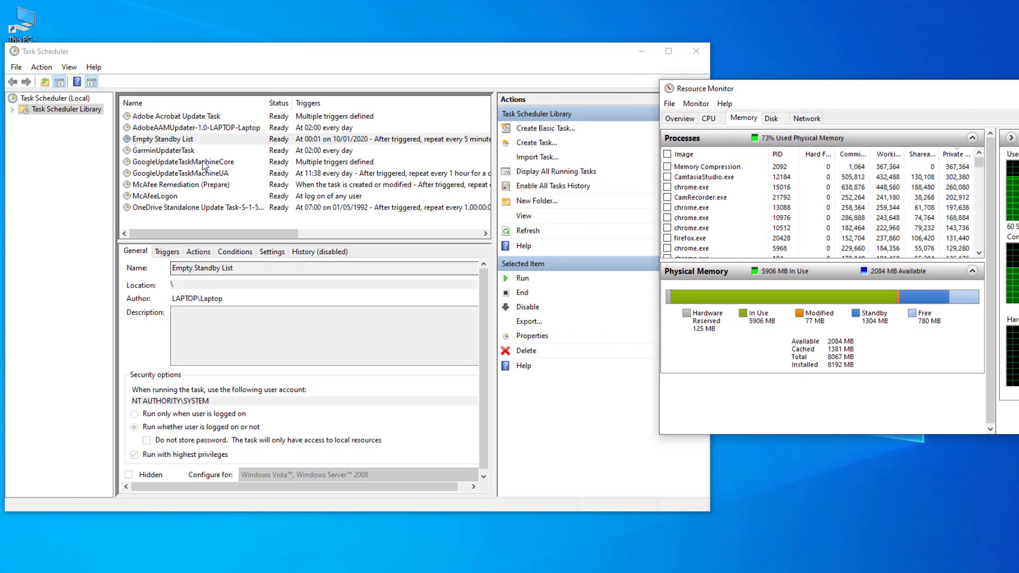
click(206, 140)
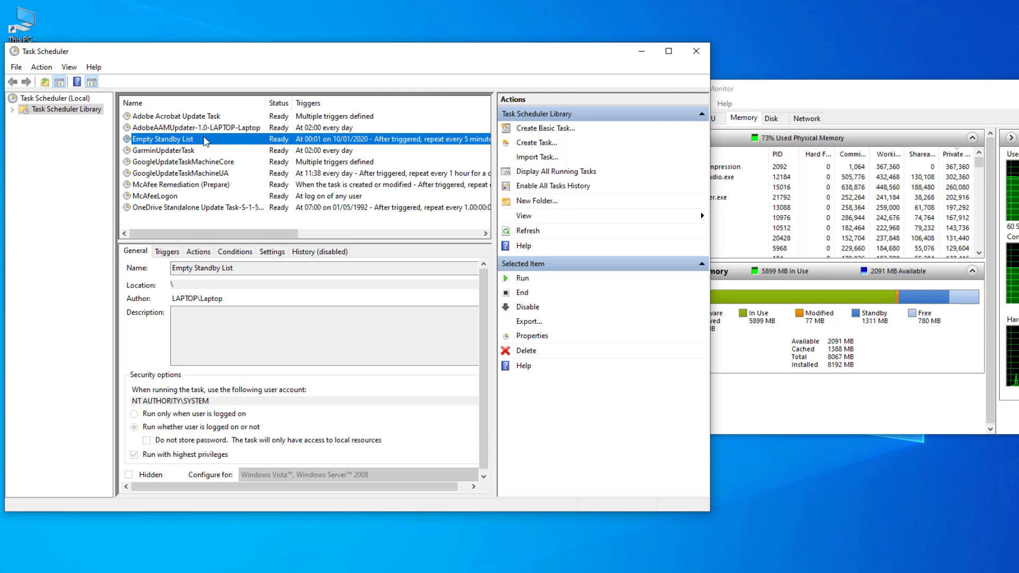
right_click(206, 141)
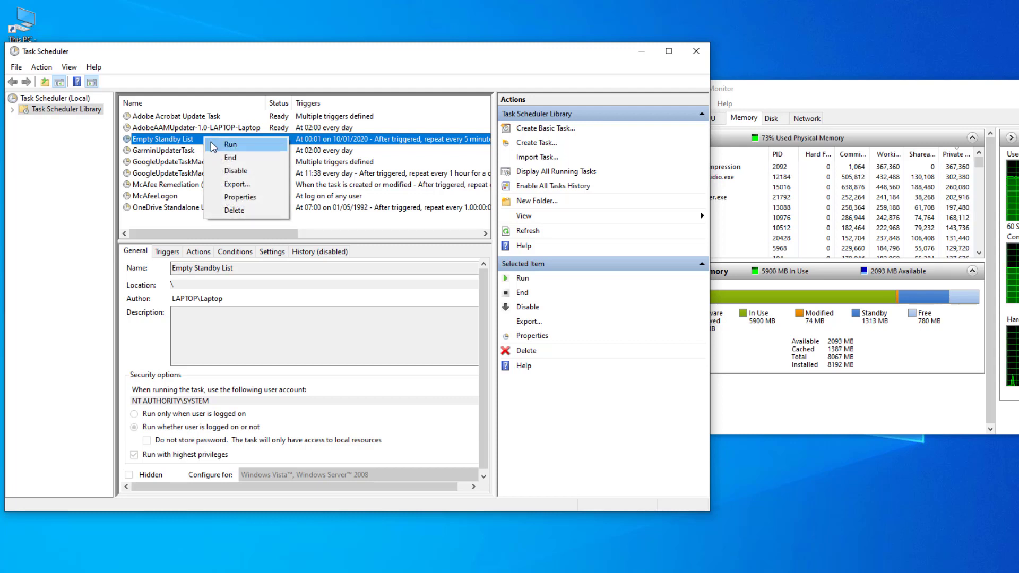